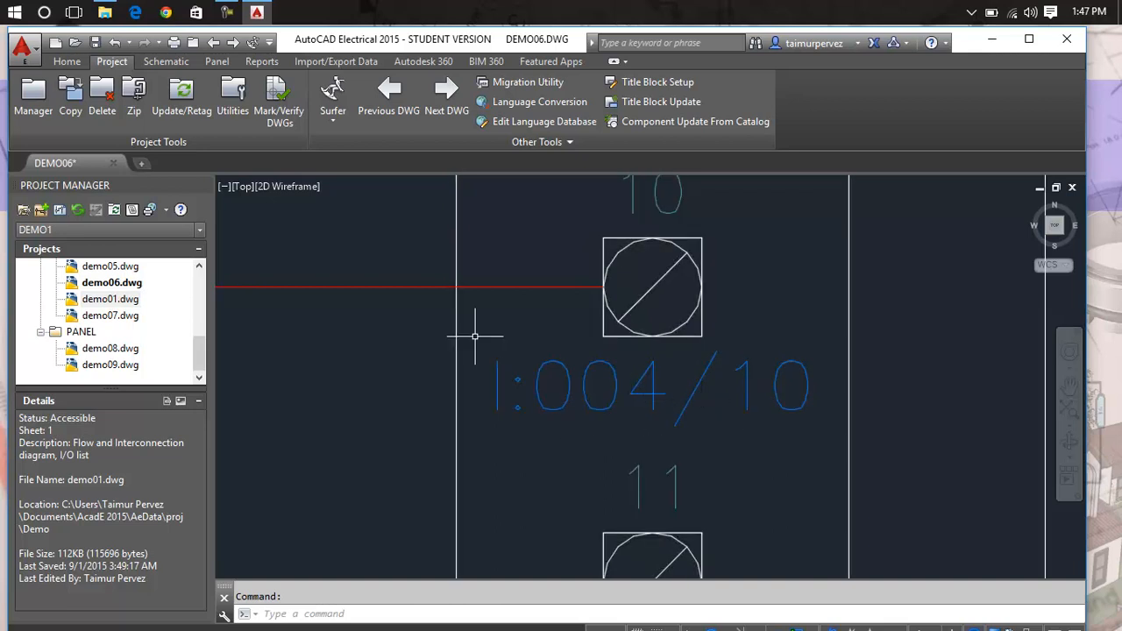
# Run Surfer on the component tag picked from the PLC module containing input I:004/10
pyautogui.click(333, 121)
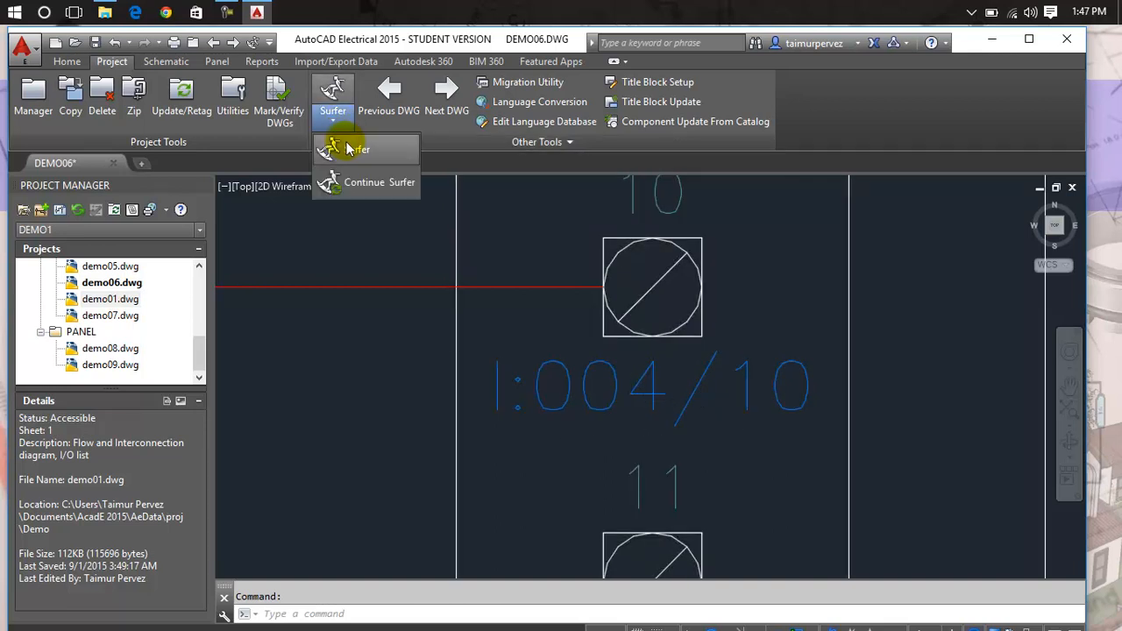
pyautogui.click(348, 147)
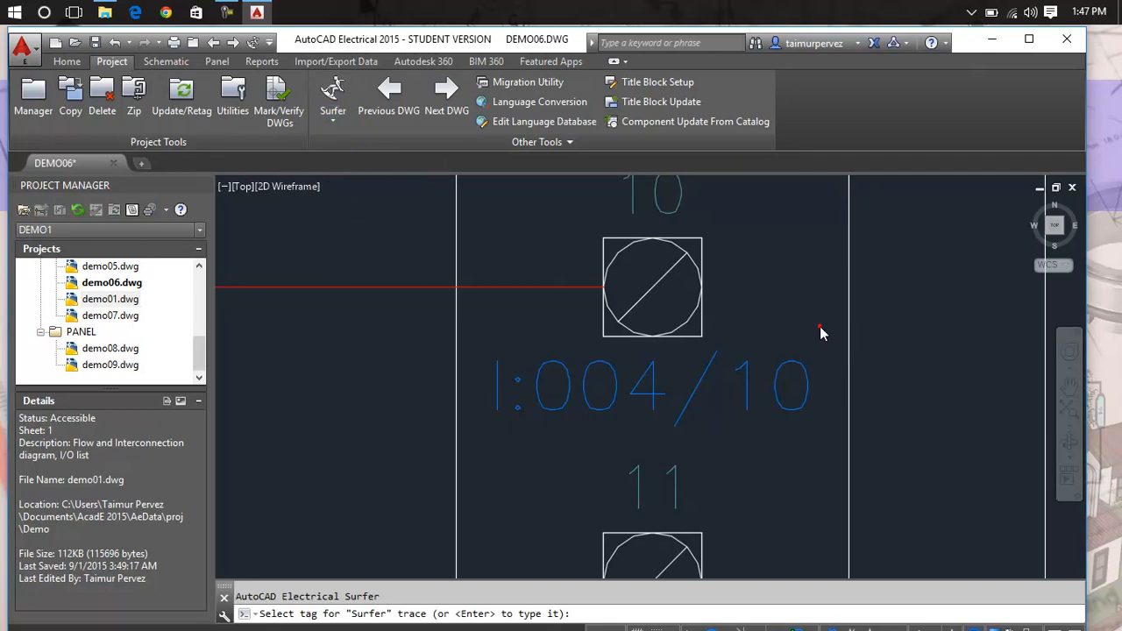
pyautogui.press('Return')
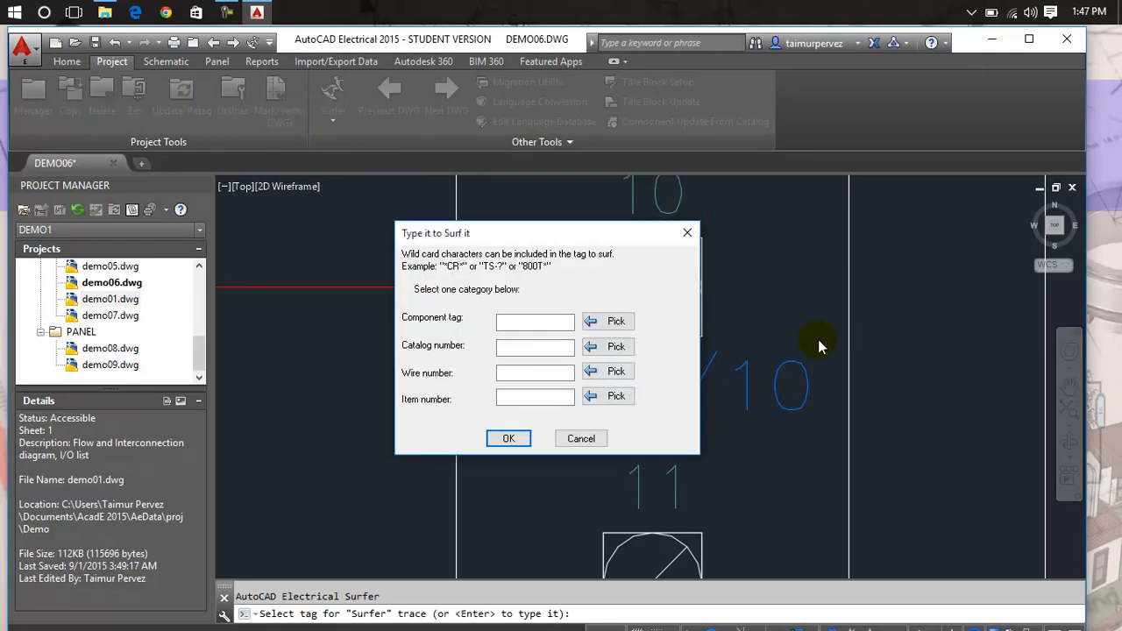
pyautogui.click(613, 323)
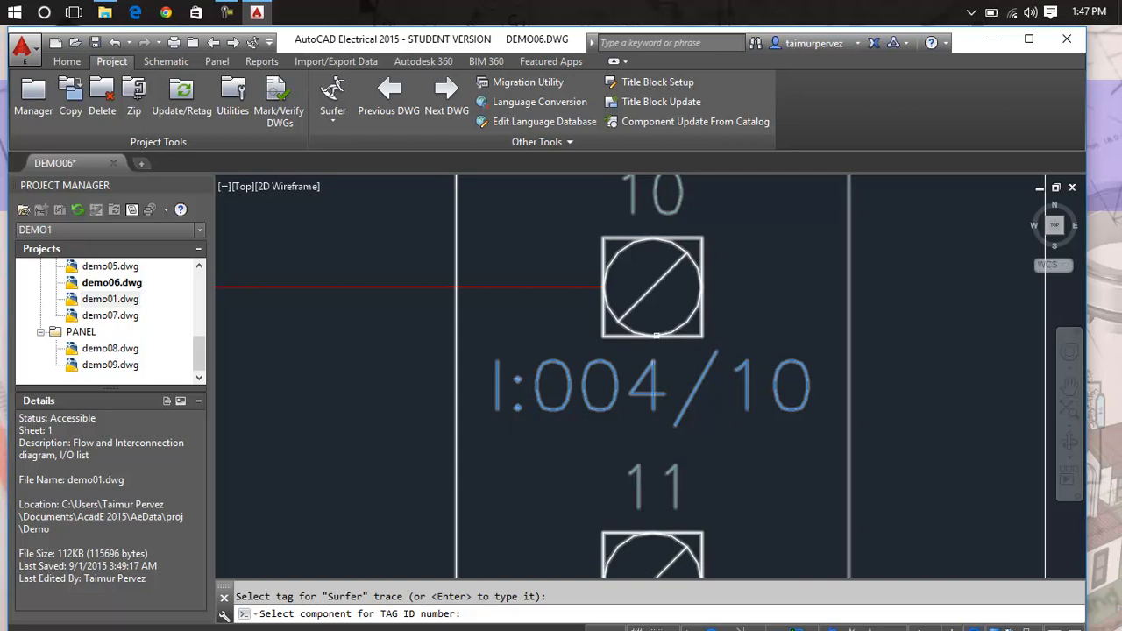
pyautogui.click(656, 335)
pyautogui.moveTo(547, 322); pyautogui.dragTo(481, 321)
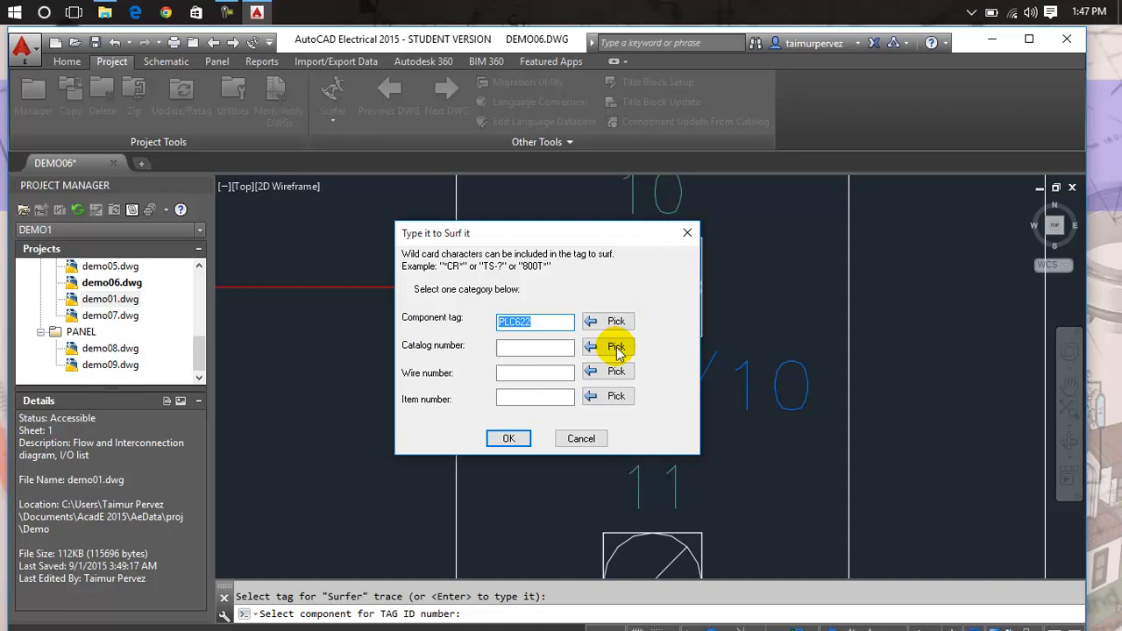
pyautogui.click(558, 326)
pyautogui.moveTo(558, 326); pyautogui.dragTo(488, 322)
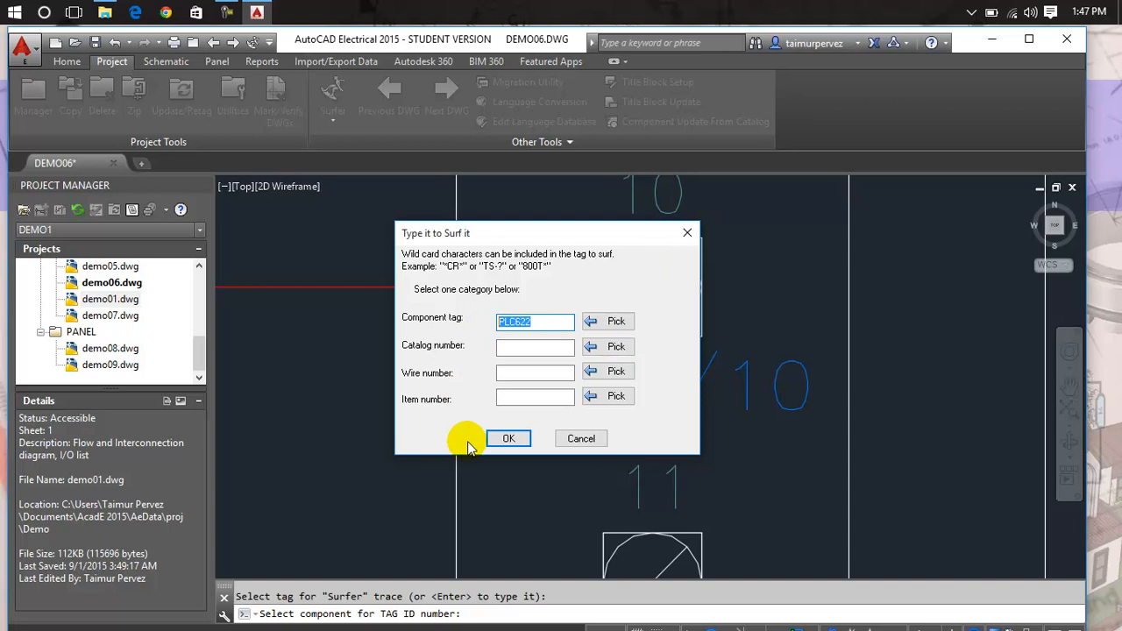
pyautogui.click(509, 438)
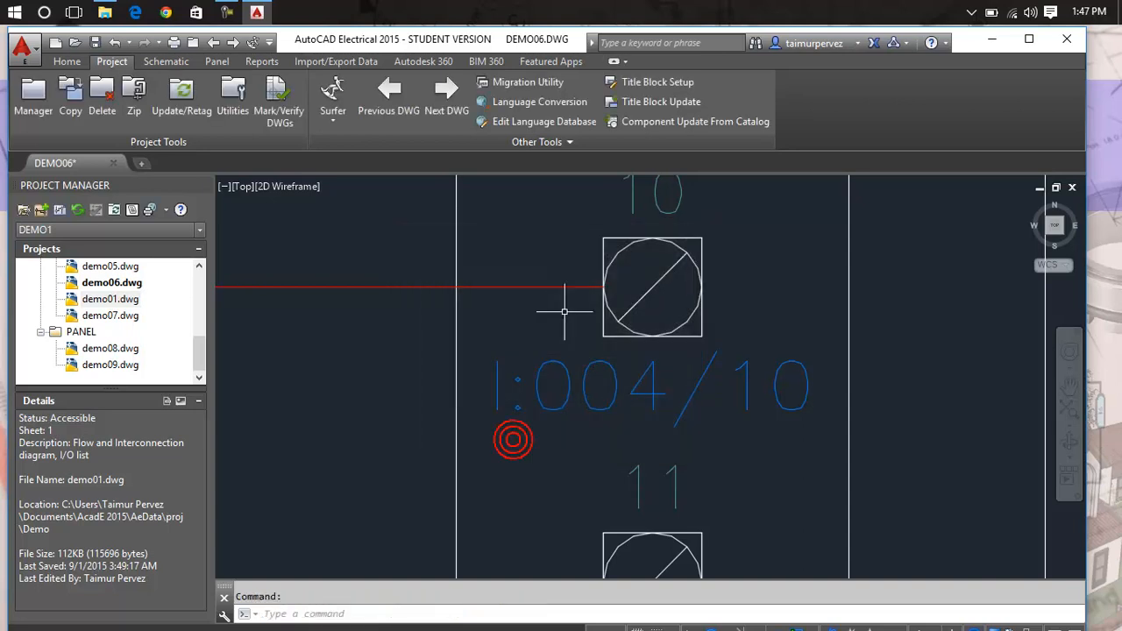
# Examine the header tags above the two PLC input modules in rack 00, slots 3 and 4
pyautogui.moveTo(646, 271); pyautogui.dragTo(641, 570, button='middle')
pyautogui.scroll(-6, 661, 346)
pyautogui.moveTo(662, 361); pyautogui.dragTo(645, 619, button='middle')
pyautogui.moveTo(657, 323); pyautogui.dragTo(656, 502, button='middle')
pyautogui.scroll(7, 644, 406)
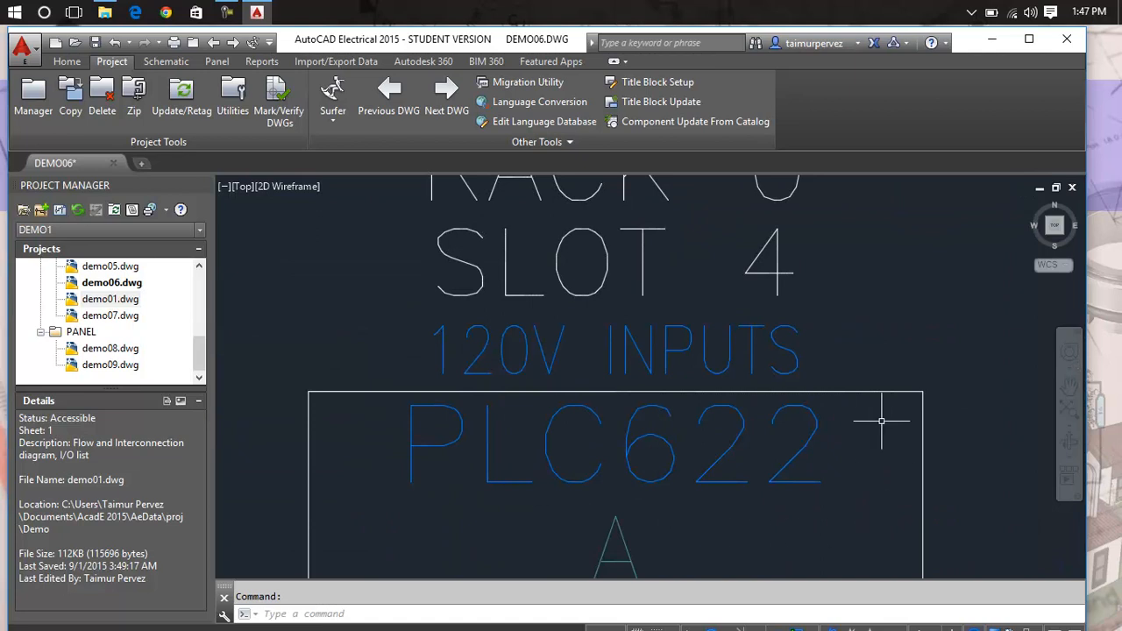
pyautogui.scroll(-10, 465, 449)
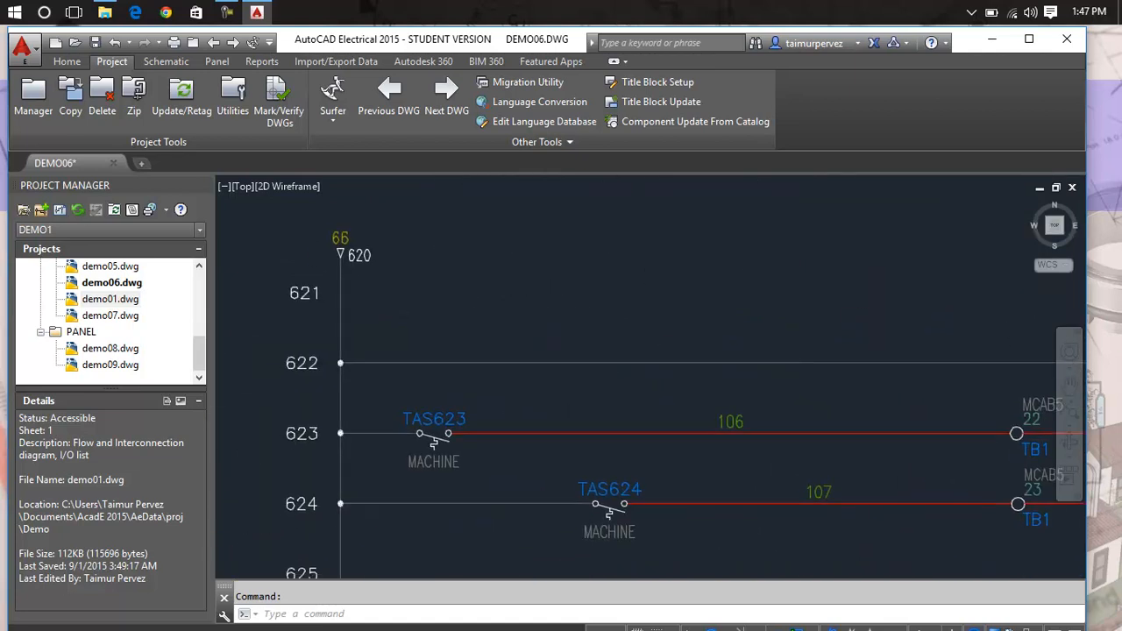
pyautogui.scroll(8, 671, 376)
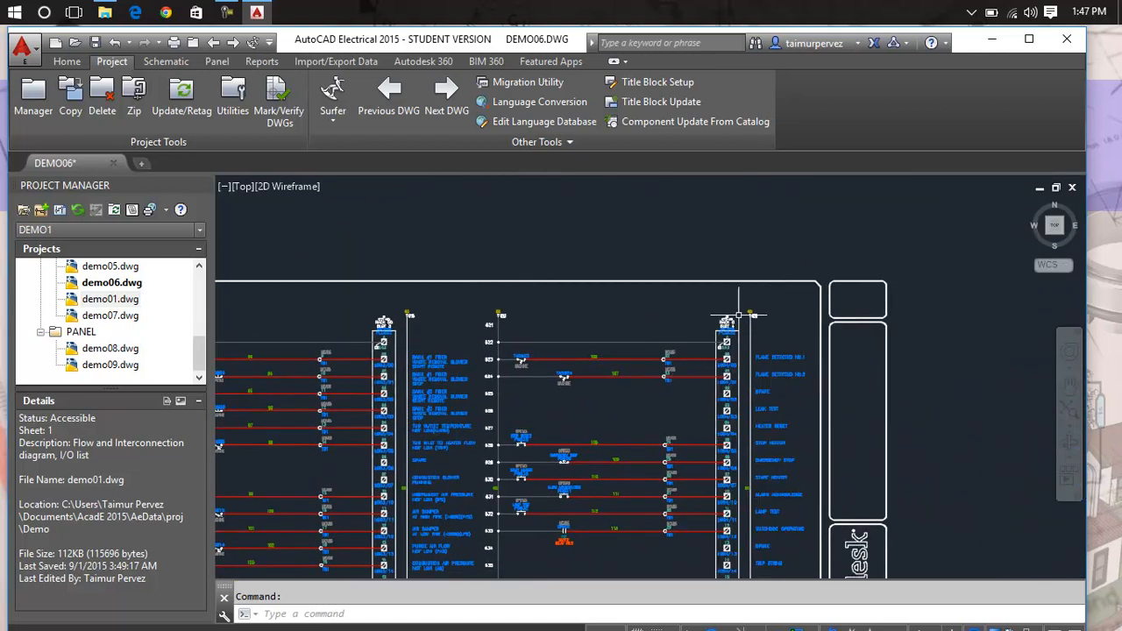
pyautogui.scroll(-6, 732, 313)
pyautogui.moveTo(732, 320); pyautogui.dragTo(1120, 377, button='middle')
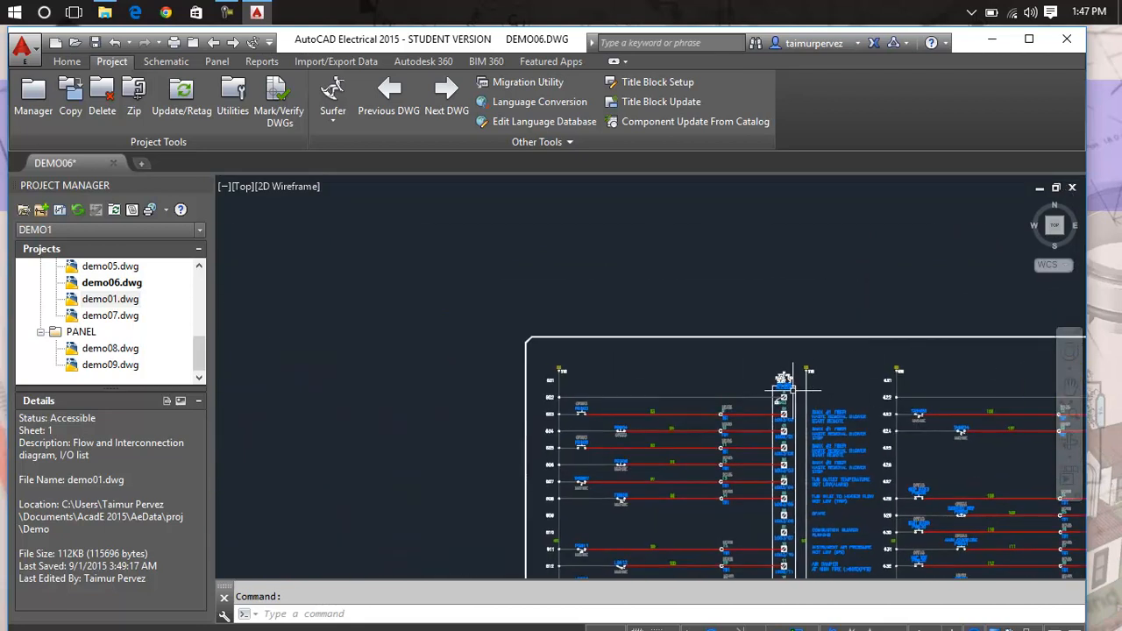
pyautogui.scroll(6, 784, 377)
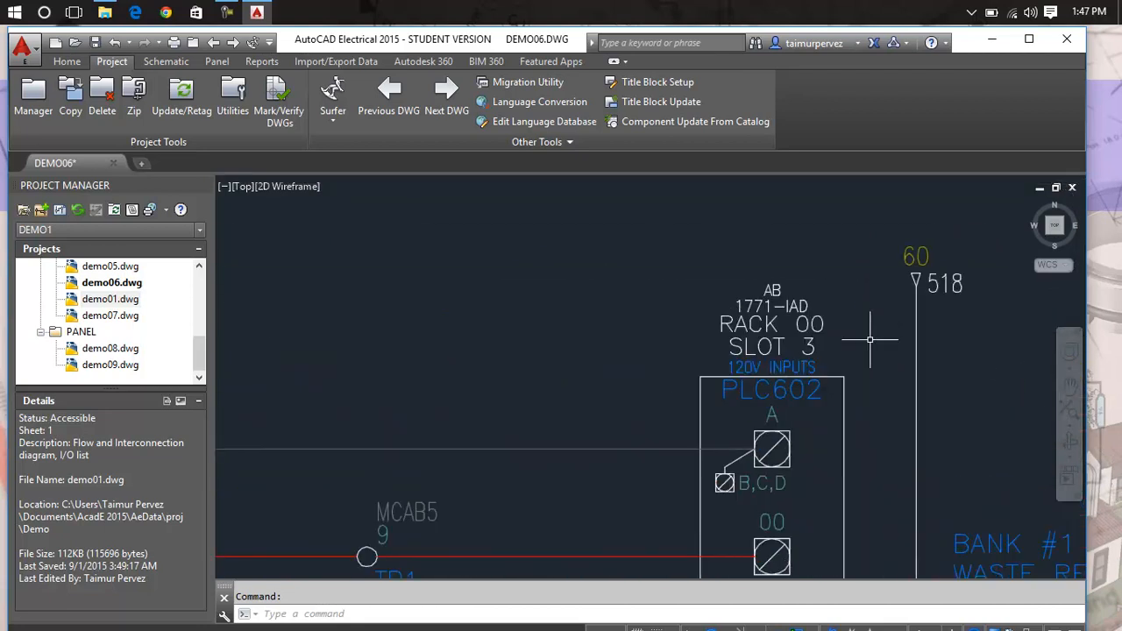
pyautogui.scroll(2, 869, 339)
# Start a Surfer trace directly on the PLC module at input I:003/05
pyautogui.scroll(-4, 729, 418)
pyautogui.moveTo(730, 418); pyautogui.dragTo(694, 95, button='middle')
pyautogui.moveTo(553, 453); pyautogui.dragTo(536, 226, button='middle')
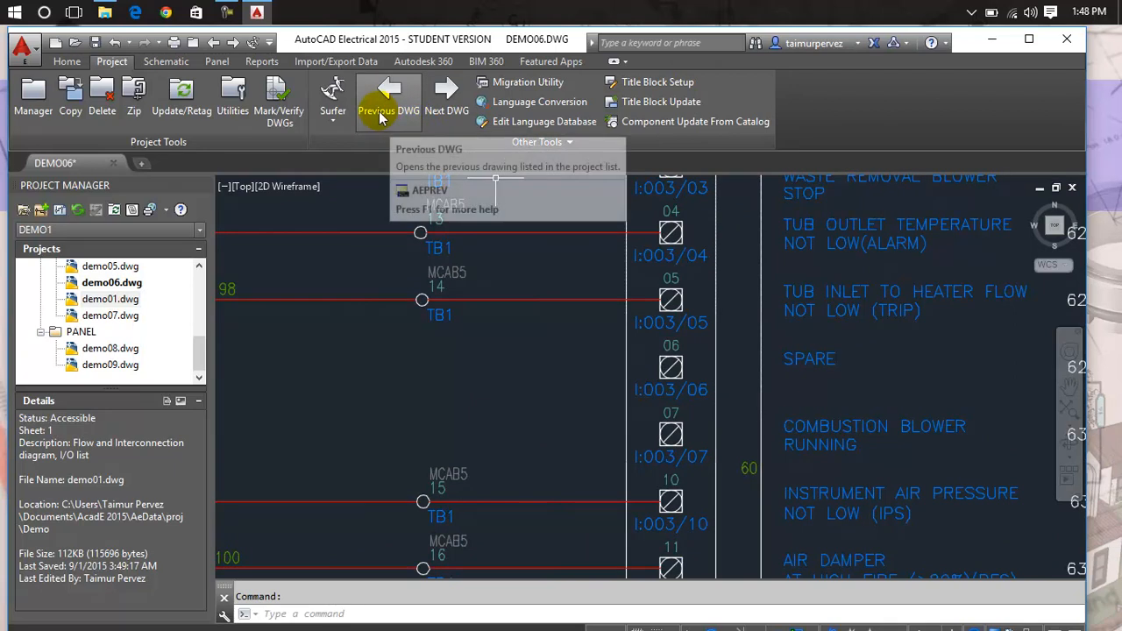
pyautogui.click(333, 92)
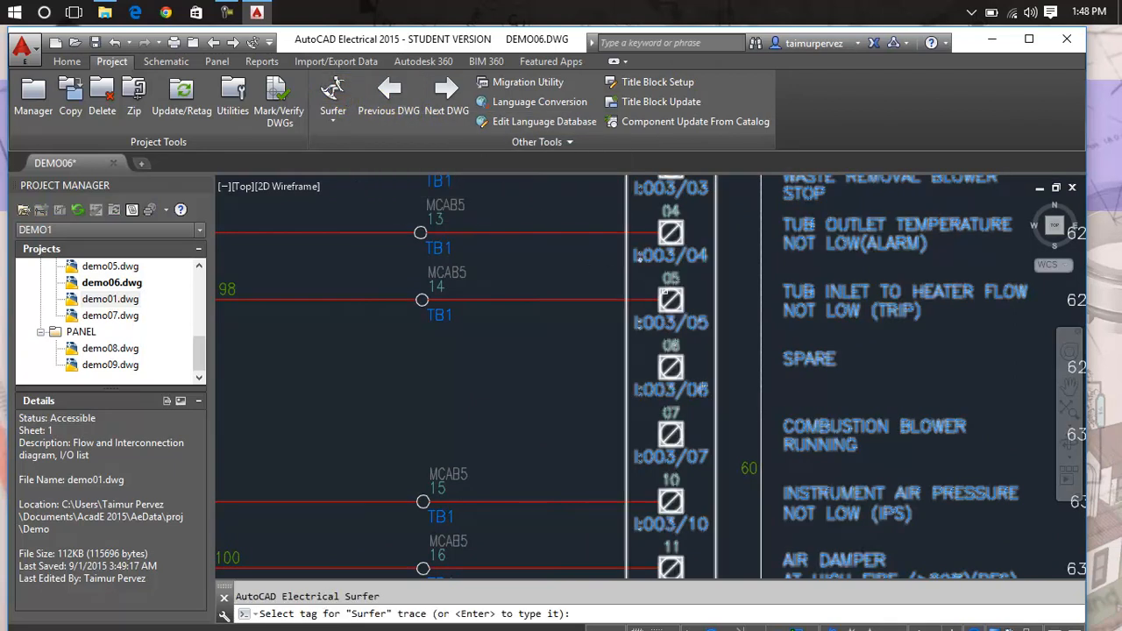
pyautogui.click(670, 298)
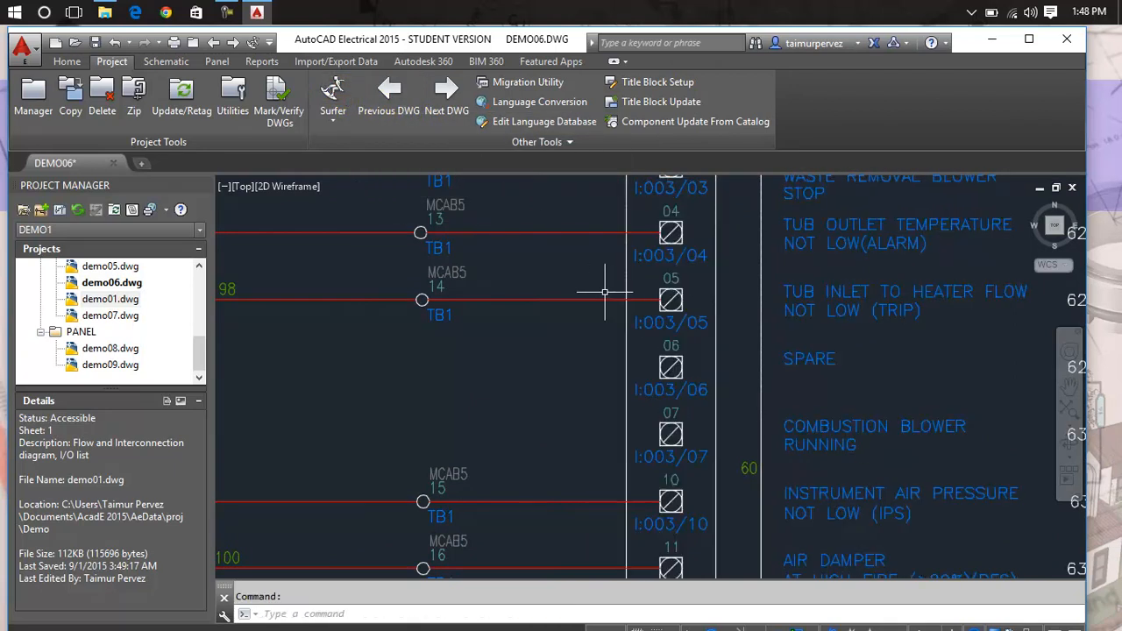
# Check the component tag of the module at I:003/05 by picking it in Surfer's tag entry dialog, and dismiss the dialog
pyautogui.click(334, 91)
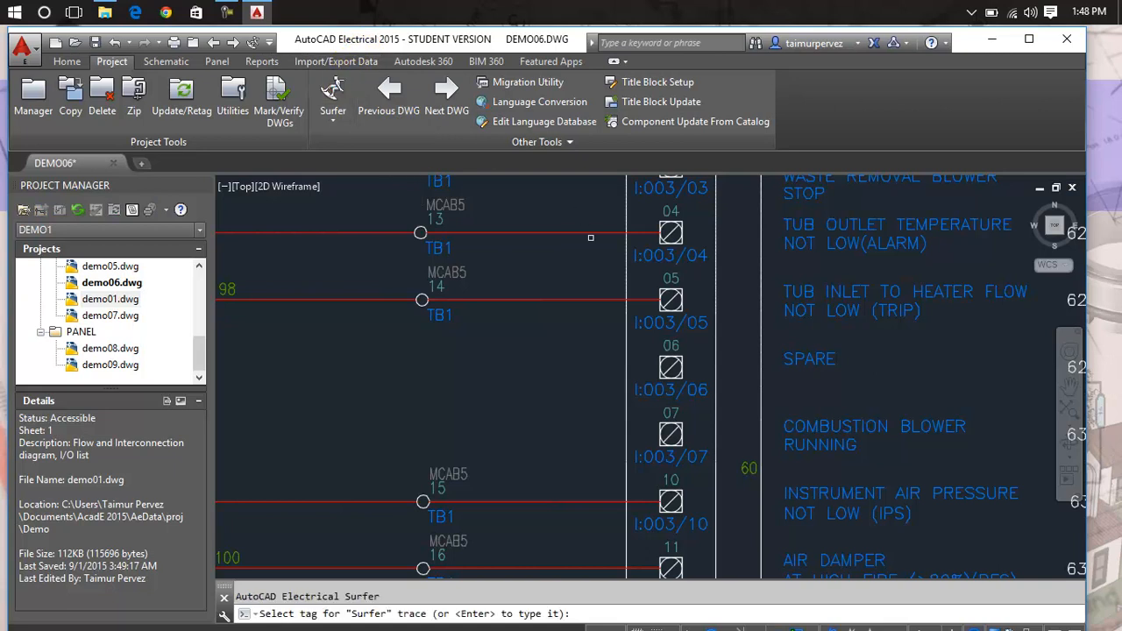
pyautogui.press('Return')
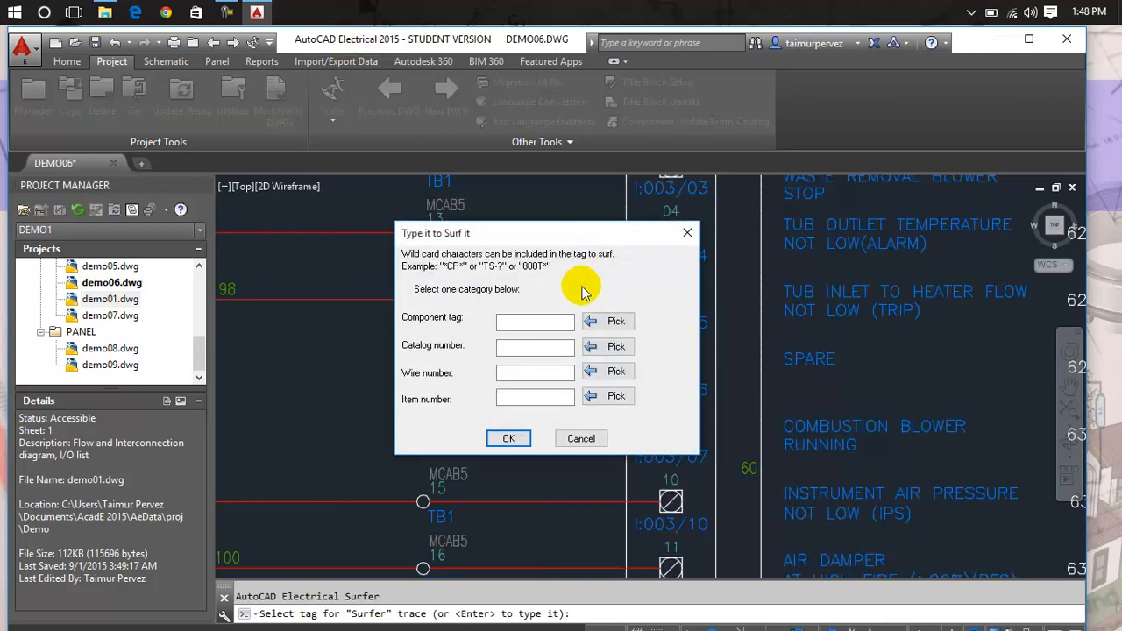
pyautogui.click(585, 323)
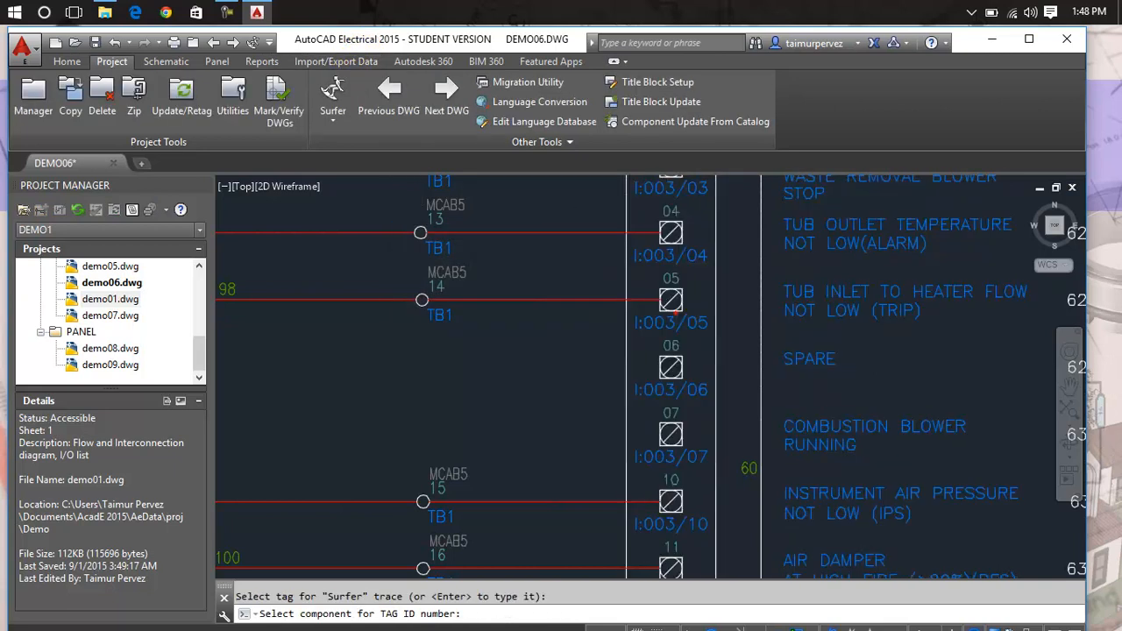
pyautogui.click(658, 320)
pyautogui.moveTo(566, 321); pyautogui.dragTo(461, 321)
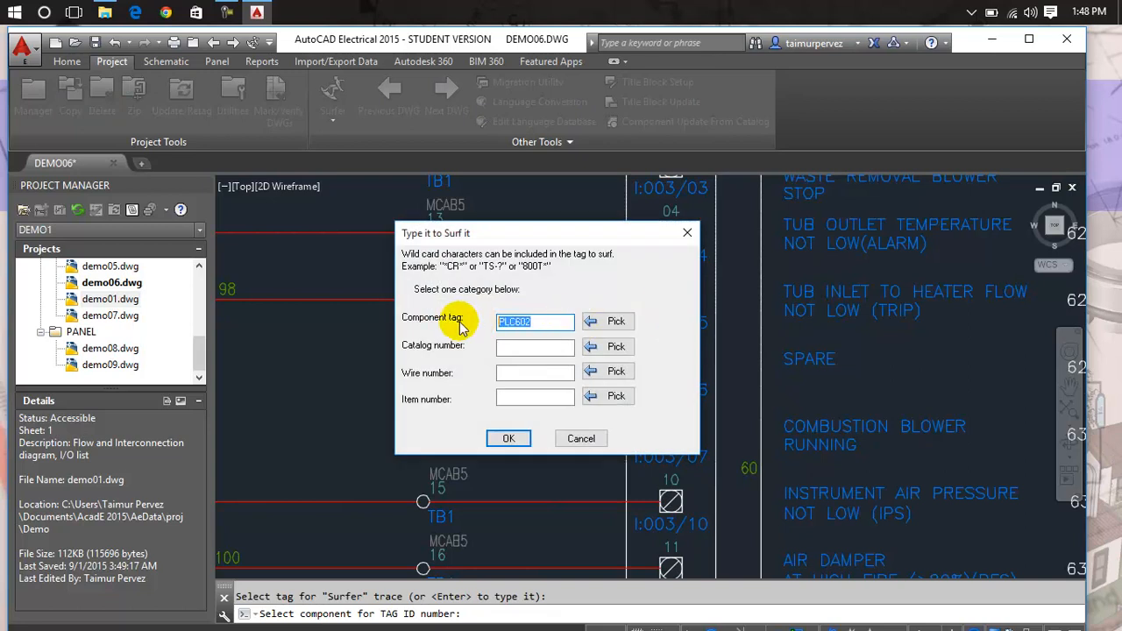
pyautogui.click(689, 234)
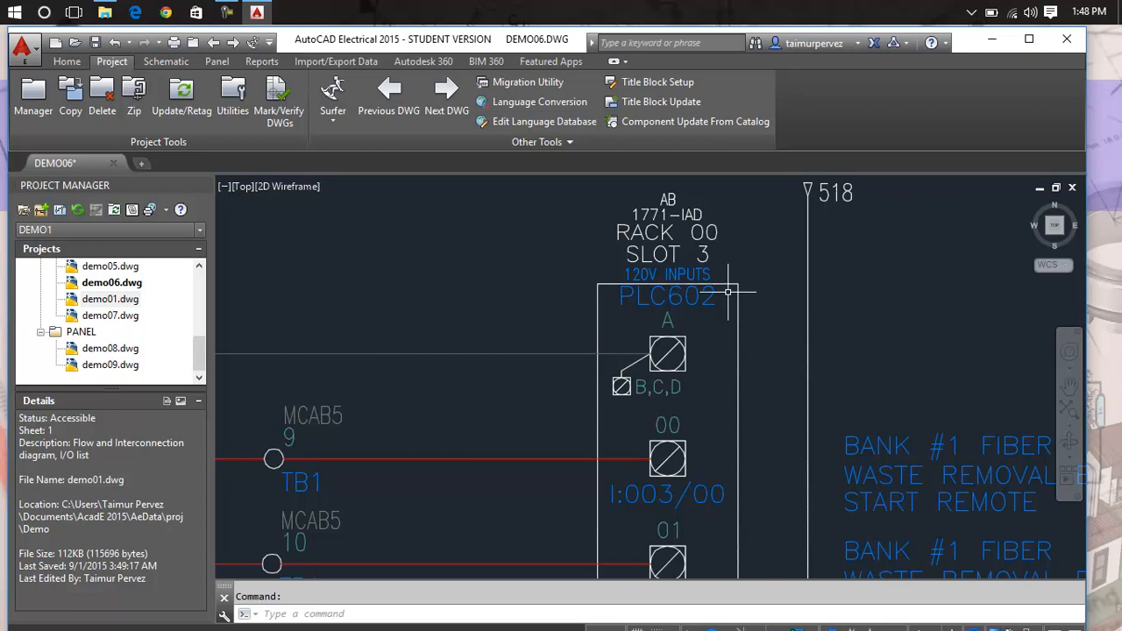
# Open demo05.dwg from the DEMO1 project
pyautogui.scroll(-8, 728, 291)
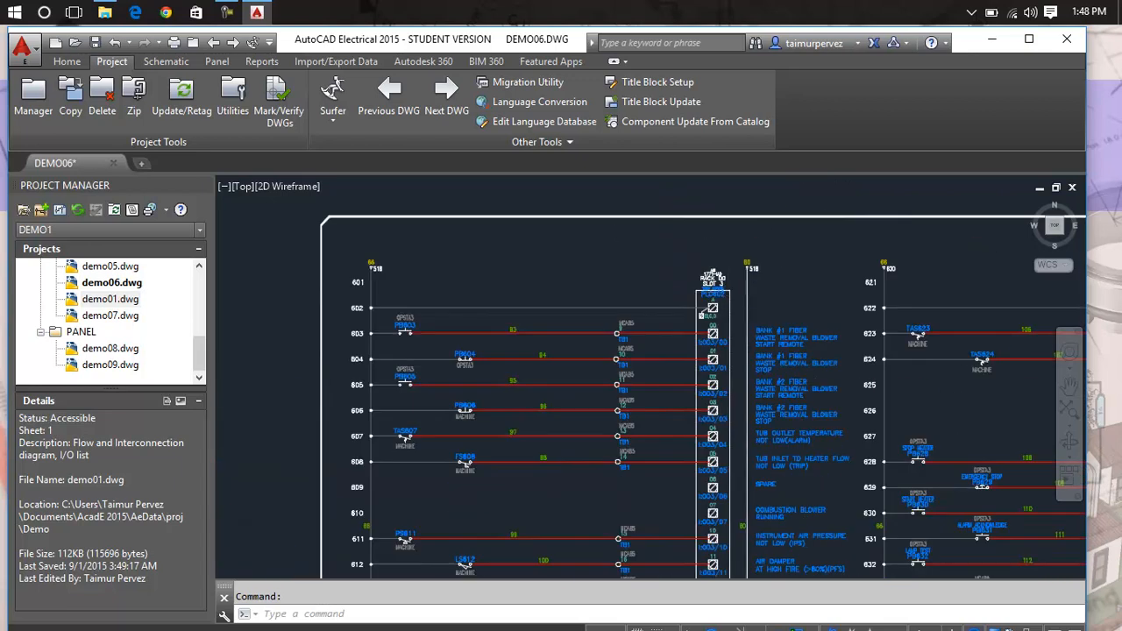
pyautogui.moveTo(715, 291); pyautogui.dragTo(388, 236, button='middle')
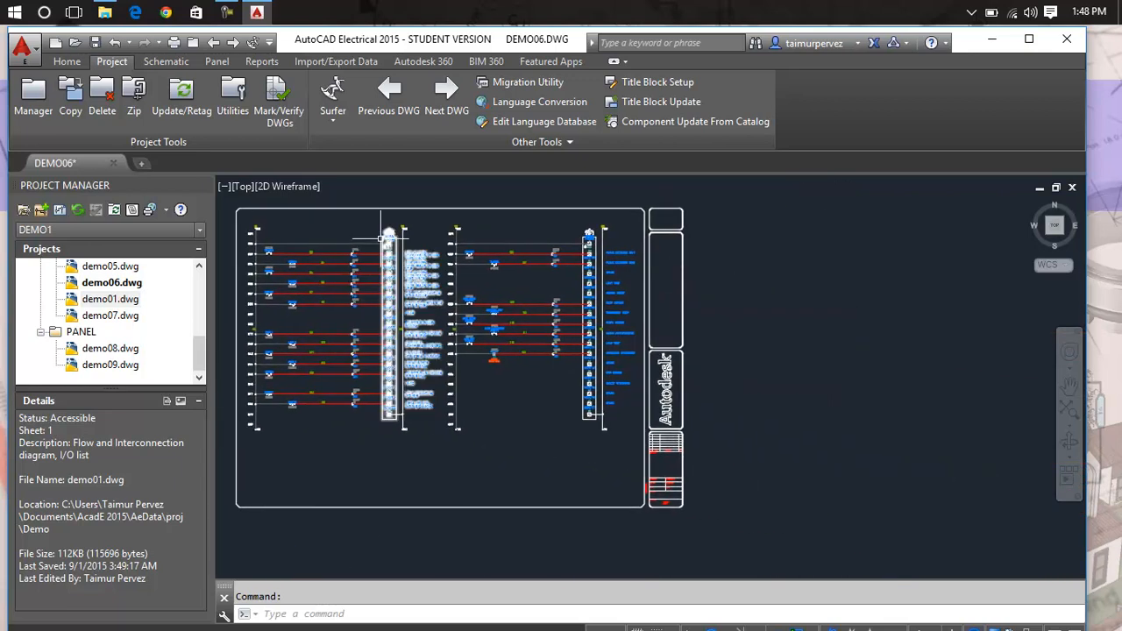
pyautogui.doubleClick(117, 264)
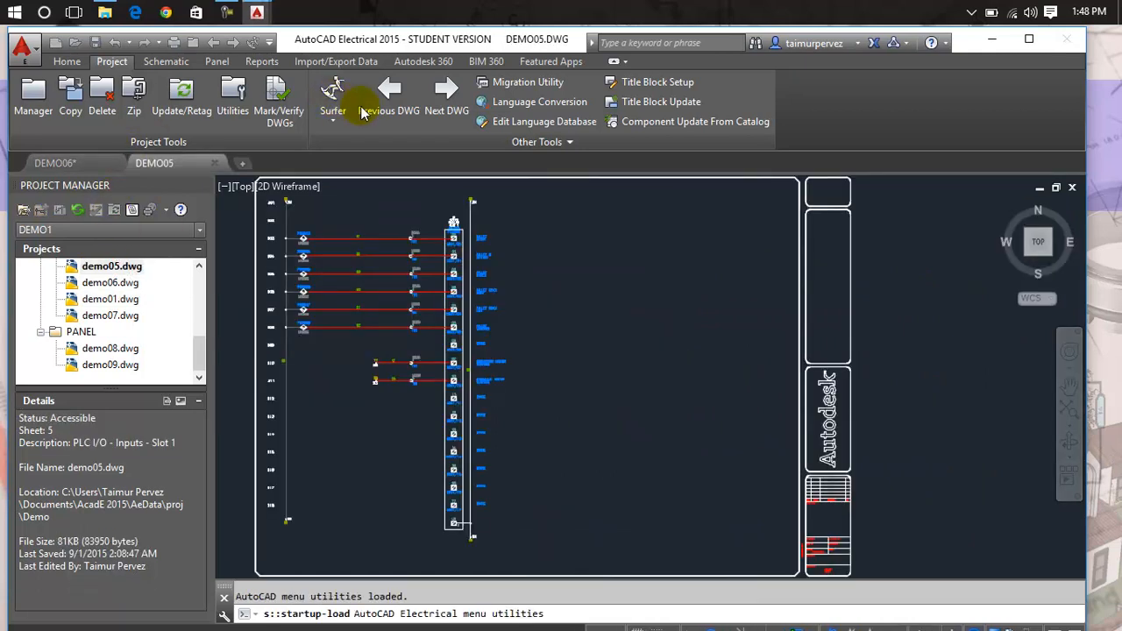
pyautogui.click(233, 42)
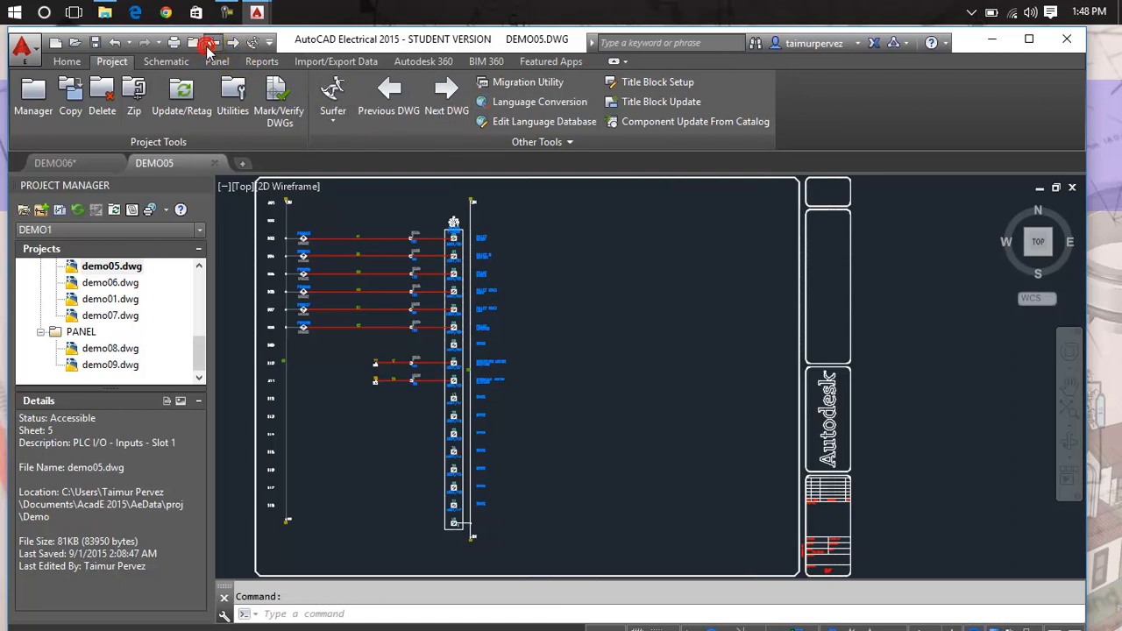
pyautogui.click(406, 109)
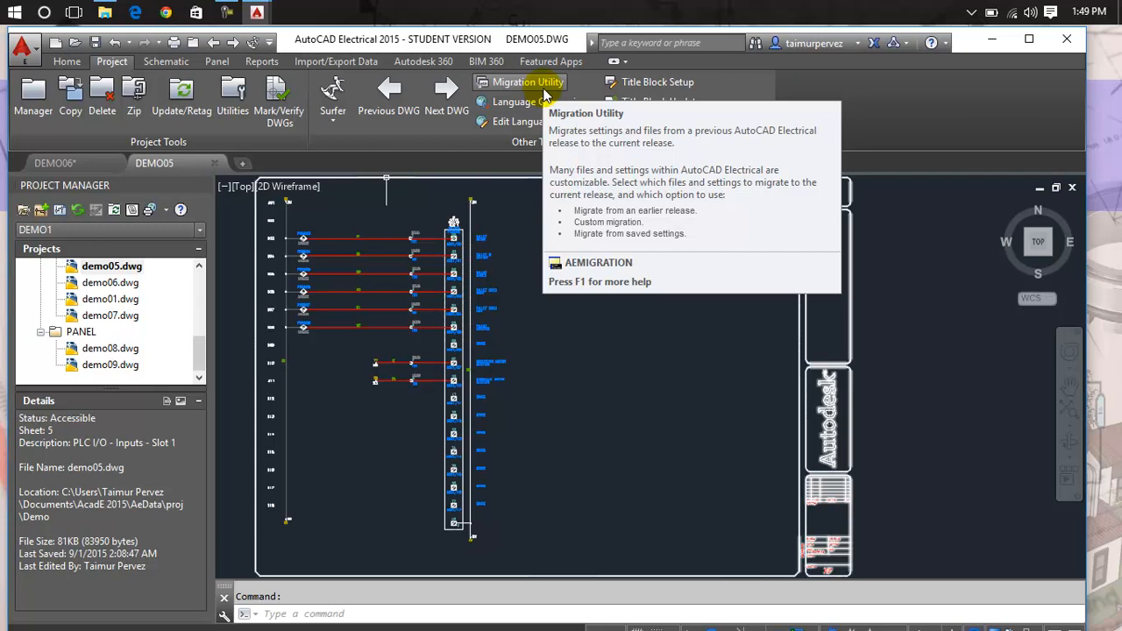
# Choose Environment File, Symbol Menu and Line Type as the items to migrate in the Migration Utility
pyautogui.click(544, 92)
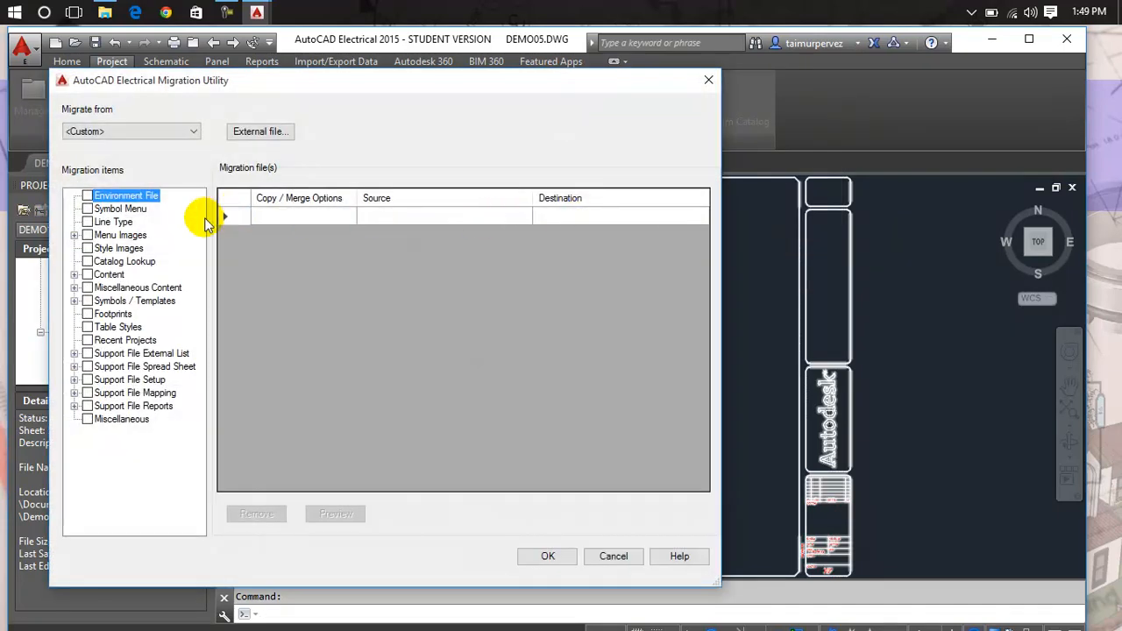
pyautogui.click(123, 209)
pyautogui.click(86, 209)
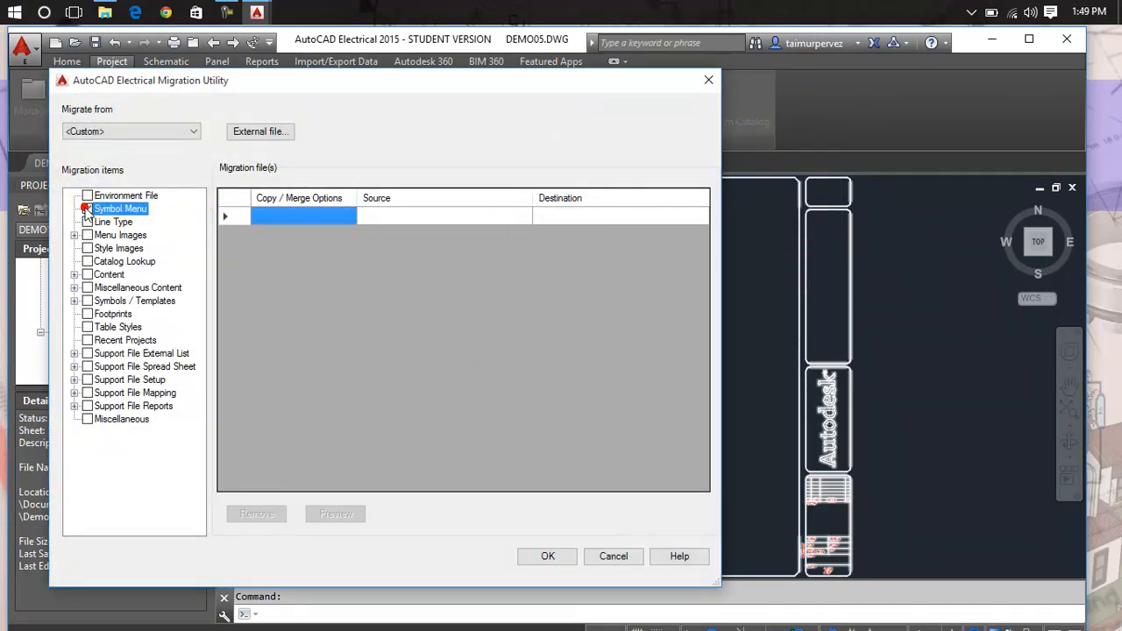
pyautogui.click(86, 221)
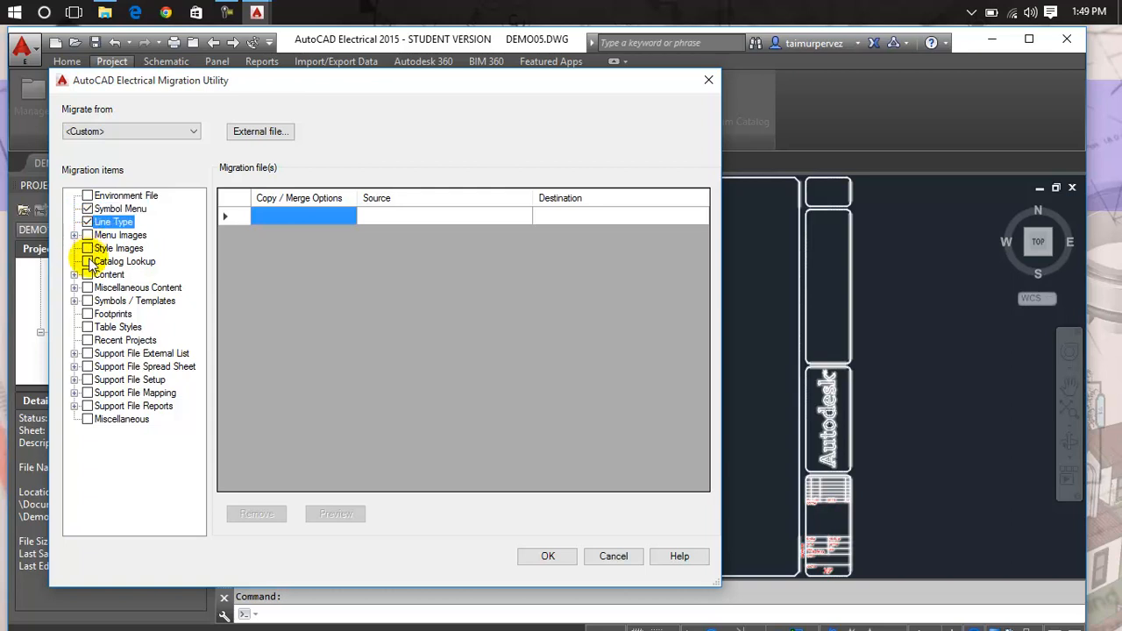
pyautogui.click(87, 196)
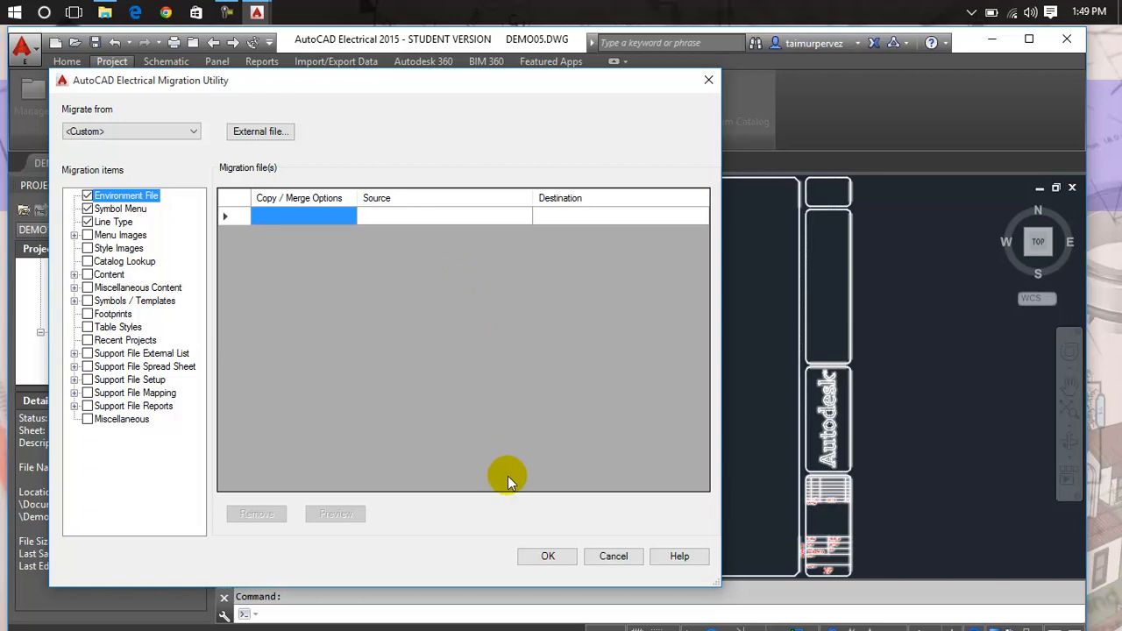
# Run the migration of the selected items, review the completion log and close it
pyautogui.click(545, 559)
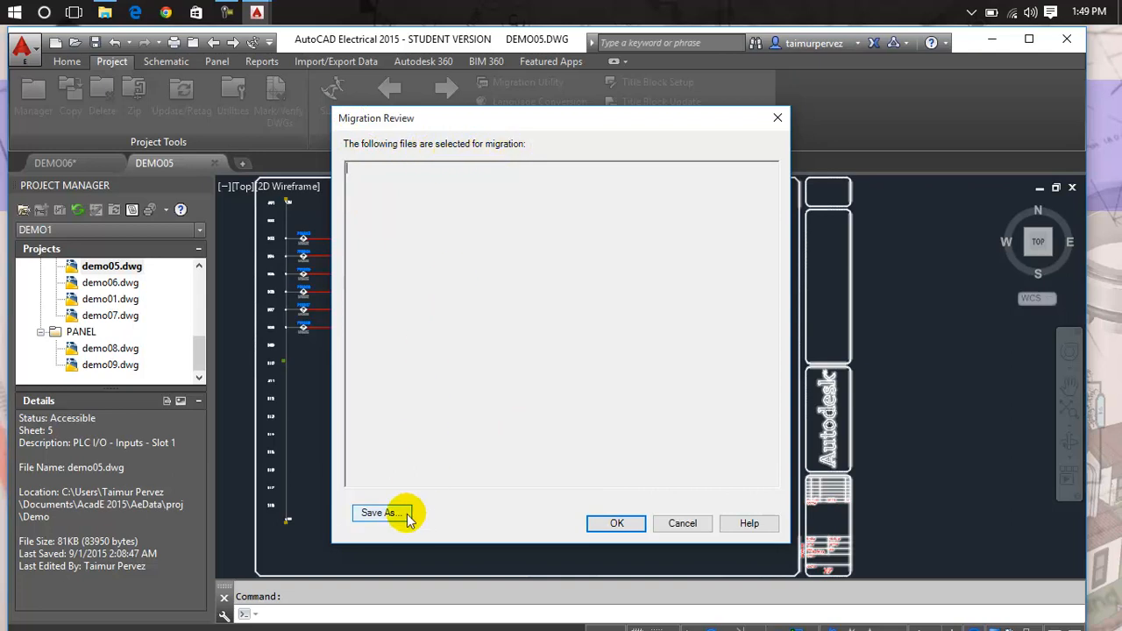
pyautogui.click(617, 523)
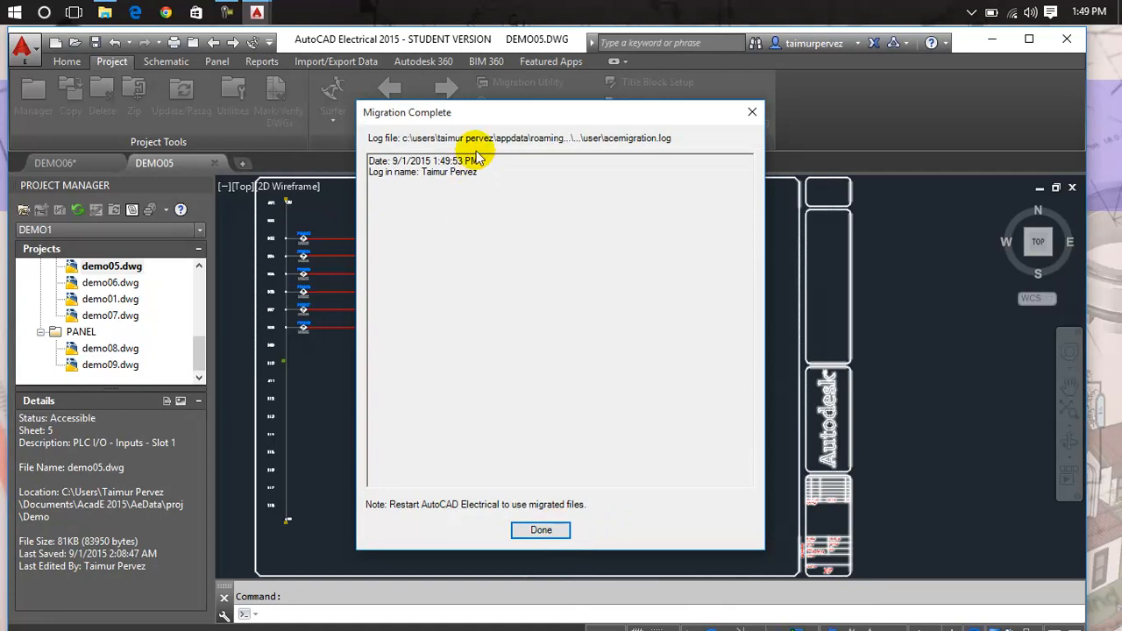
pyautogui.moveTo(482, 172); pyautogui.dragTo(369, 158)
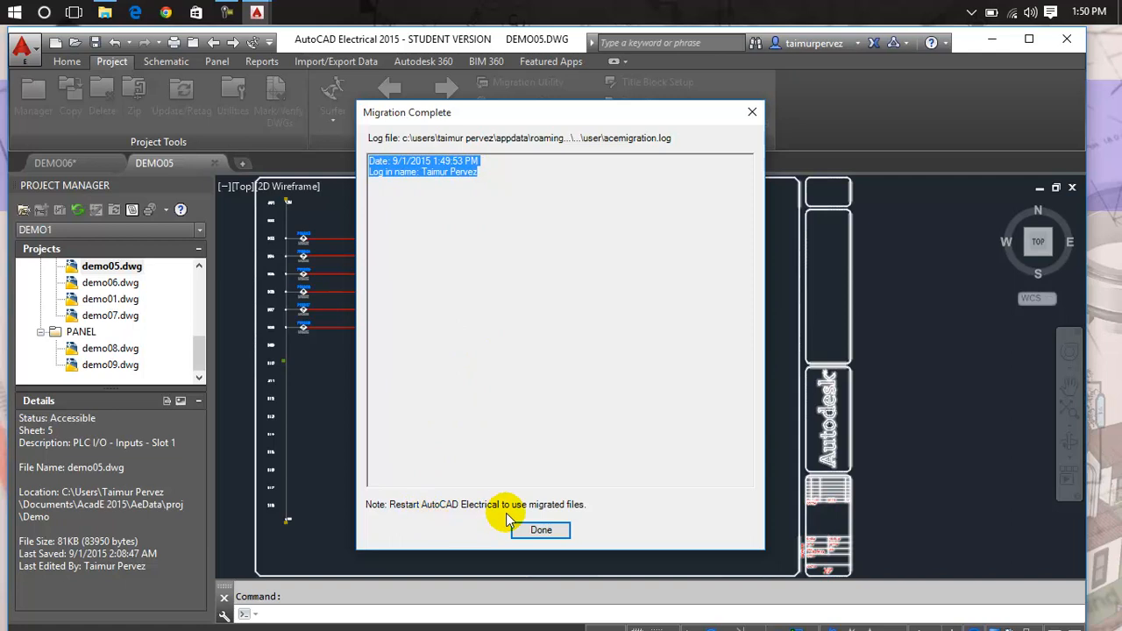
pyautogui.click(558, 537)
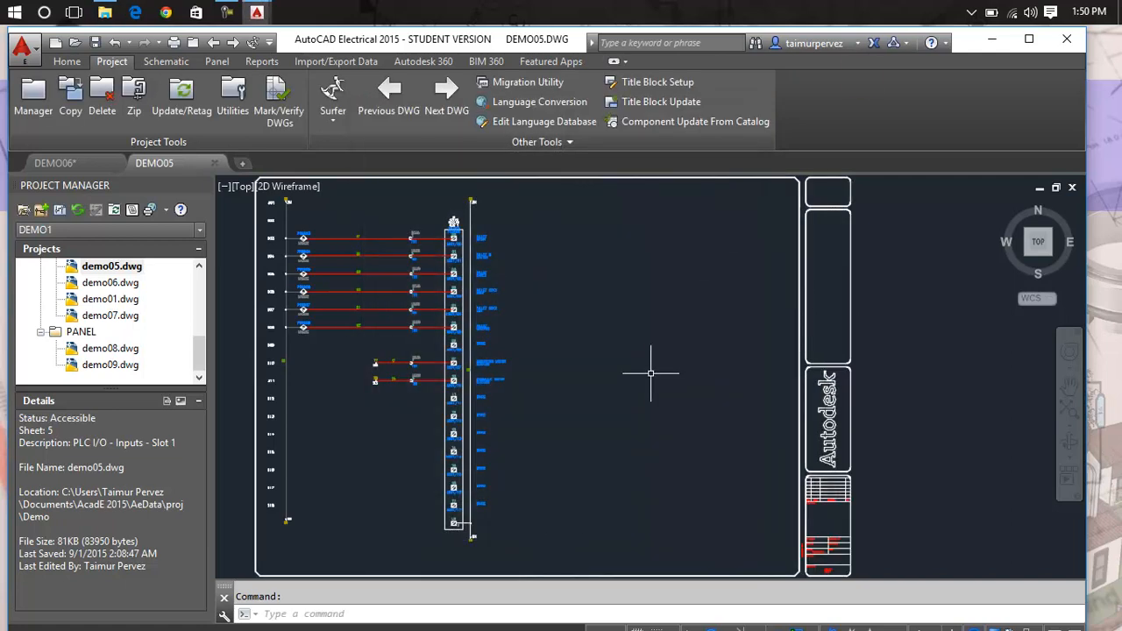
# Maximize the program window and check the source and target languages offered by Language Conversion, closing it without converting
pyautogui.click(1029, 39)
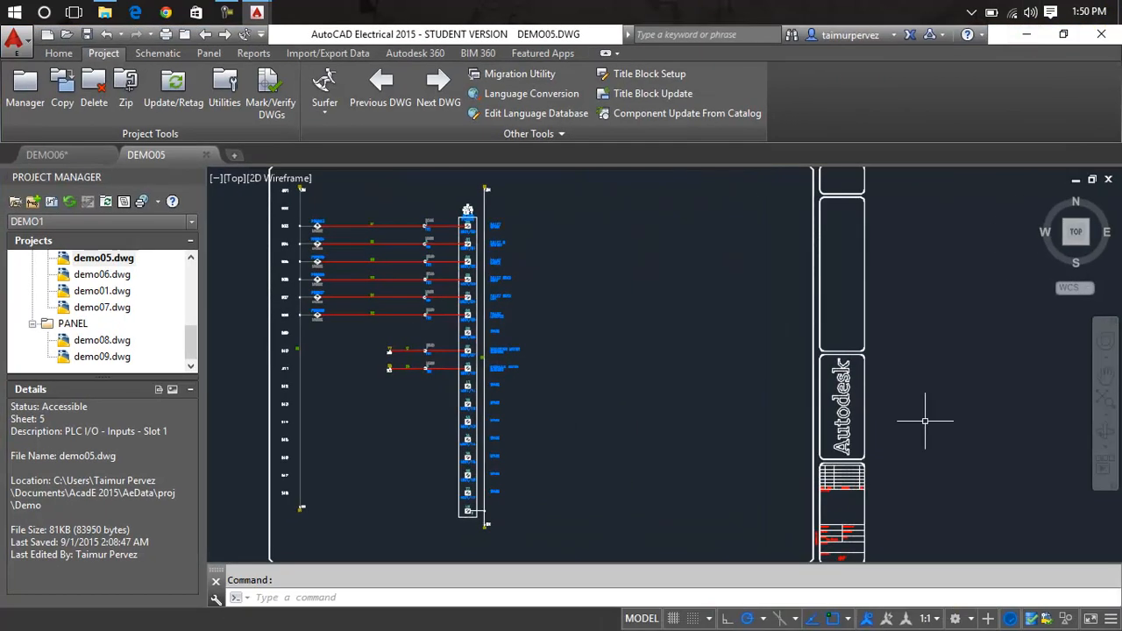
pyautogui.click(551, 98)
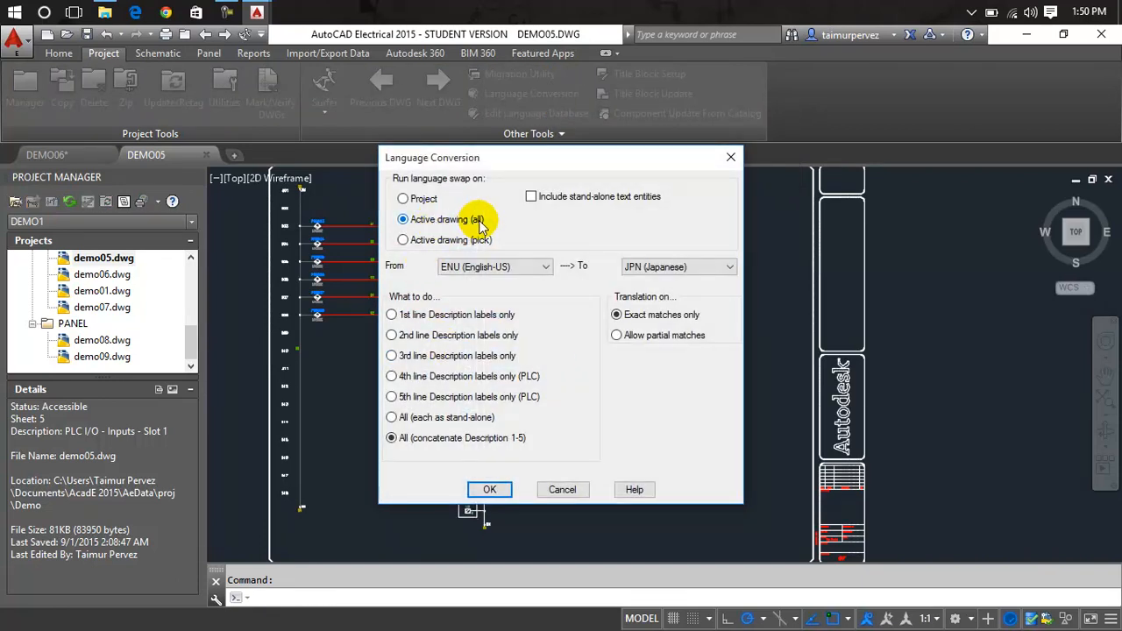
pyautogui.click(484, 272)
pyautogui.click(484, 268)
pyautogui.click(637, 268)
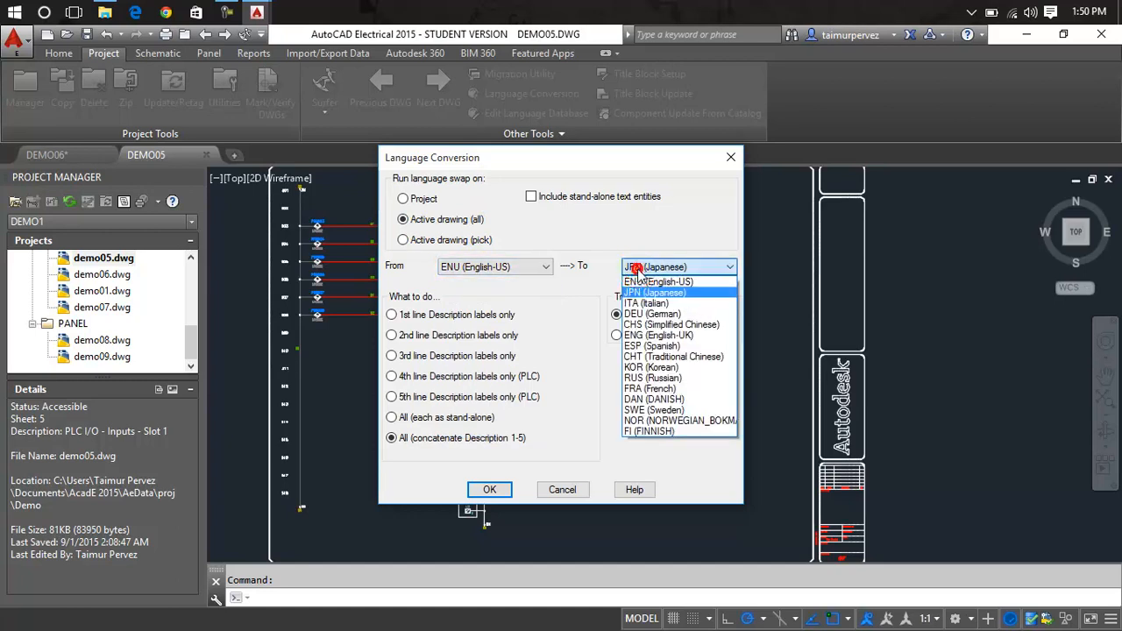
pyautogui.click(638, 270)
pyautogui.click(637, 279)
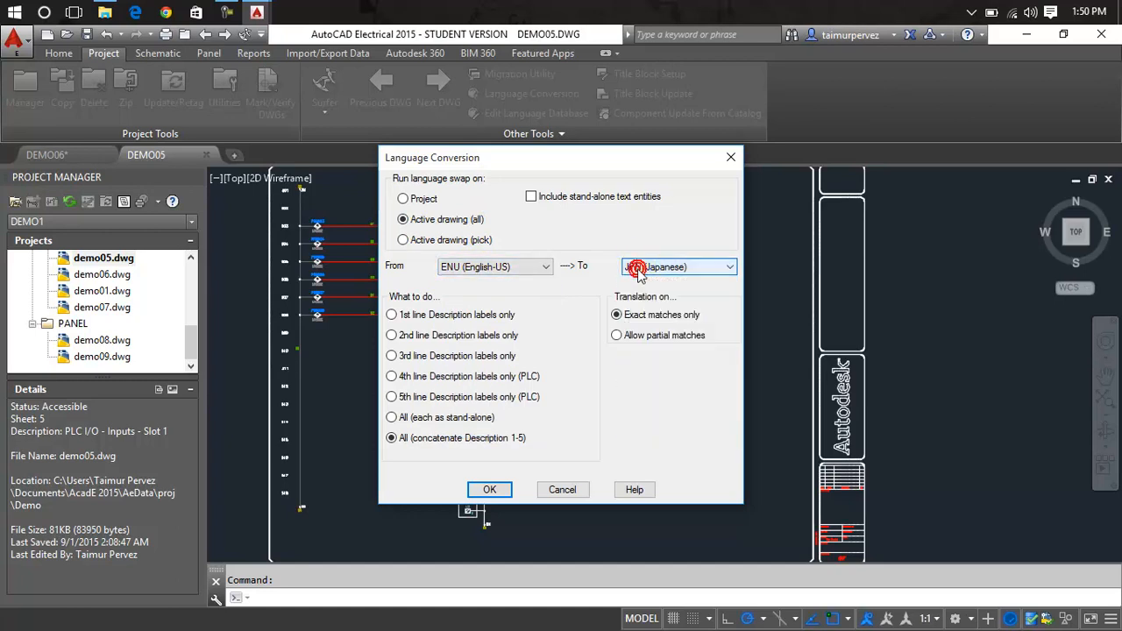
pyautogui.click(730, 157)
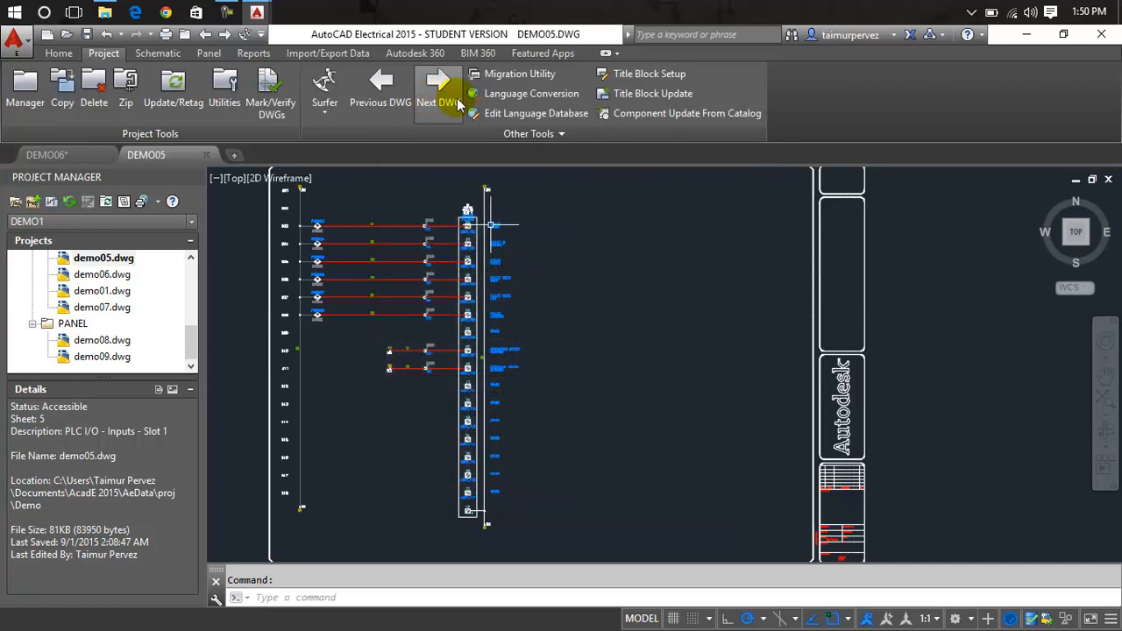
# Examine the translations of System Reset, Conveyor Running, Motor Start and Door Closed in the language database
pyautogui.click(505, 114)
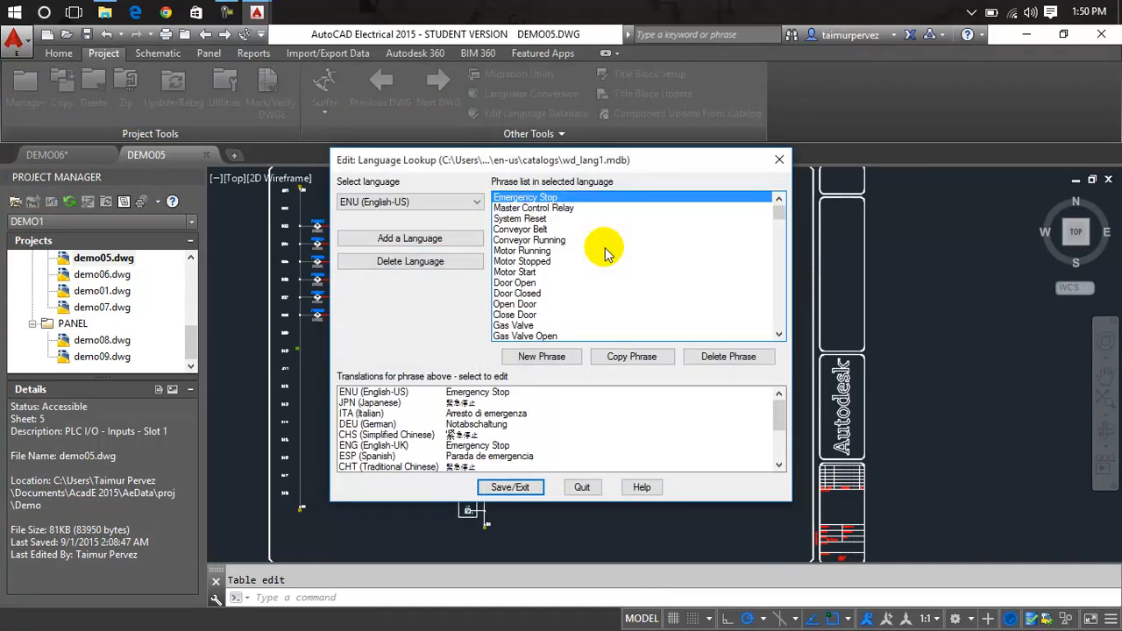
pyautogui.click(557, 217)
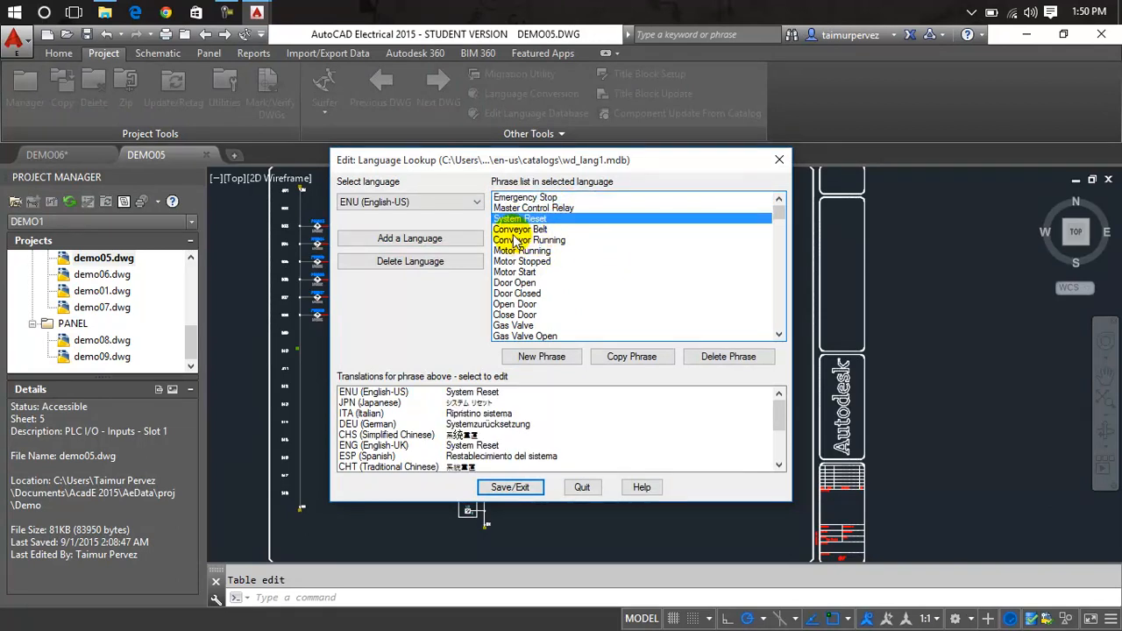
pyautogui.click(543, 240)
pyautogui.click(532, 272)
pyautogui.click(533, 293)
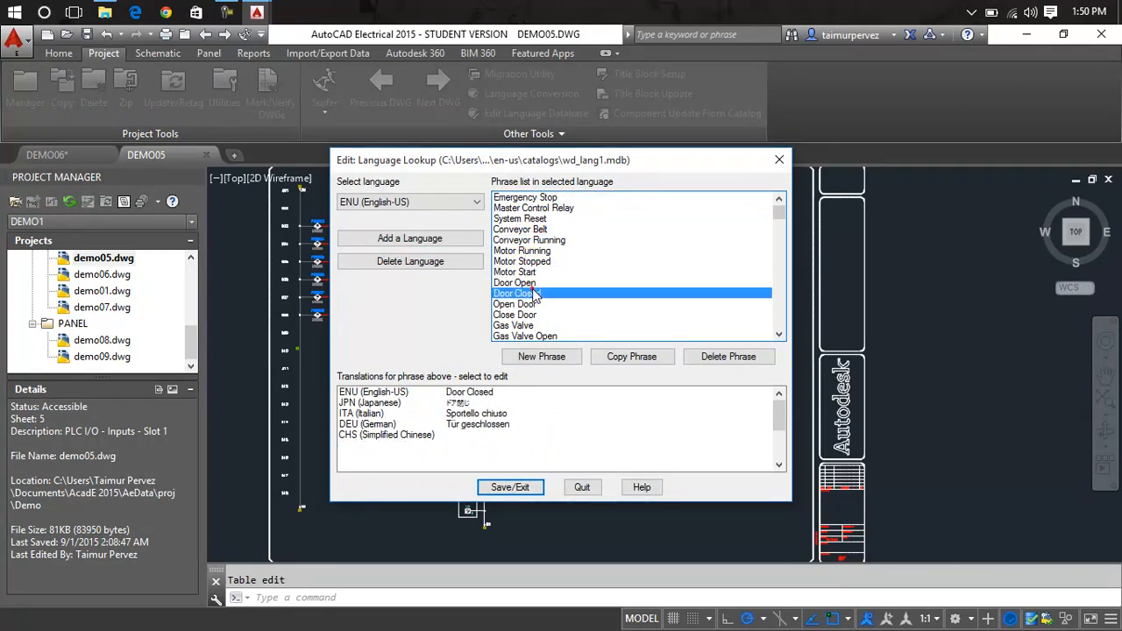
# Open the Italian translation of Door Closed for editing, dismiss it and close the language database editor
pyautogui.doubleClick(355, 413)
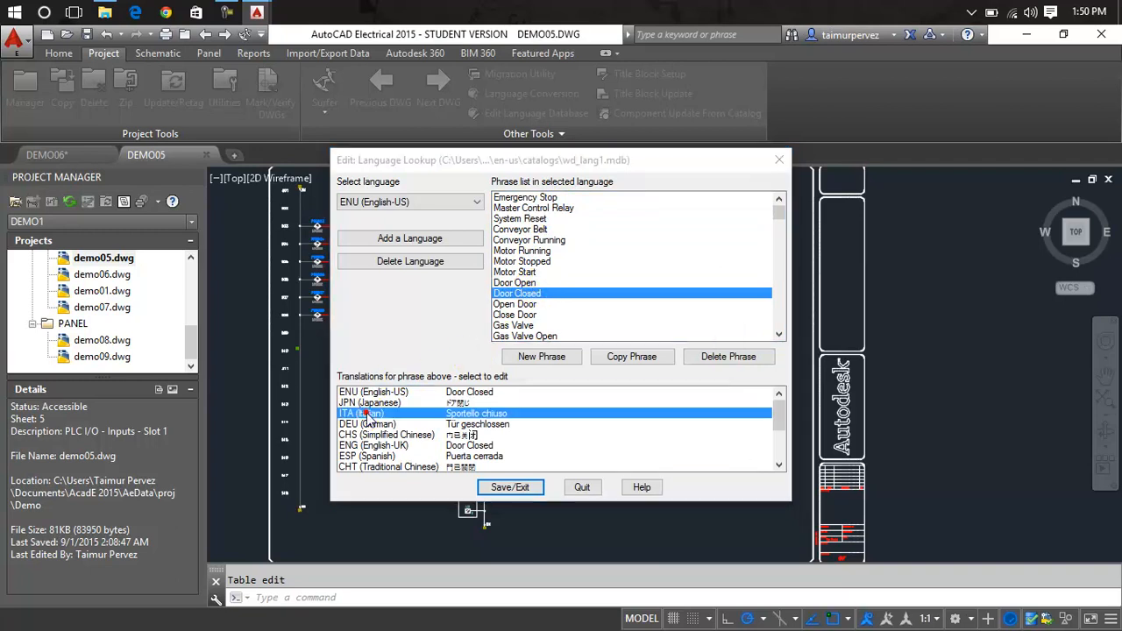
pyautogui.click(574, 354)
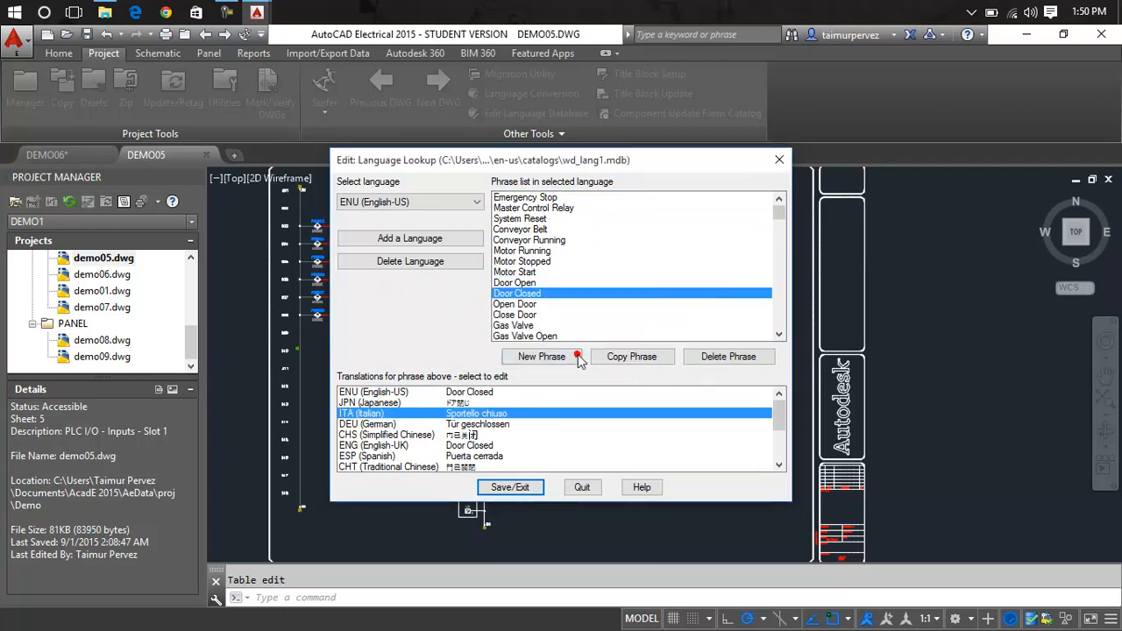
pyautogui.click(779, 161)
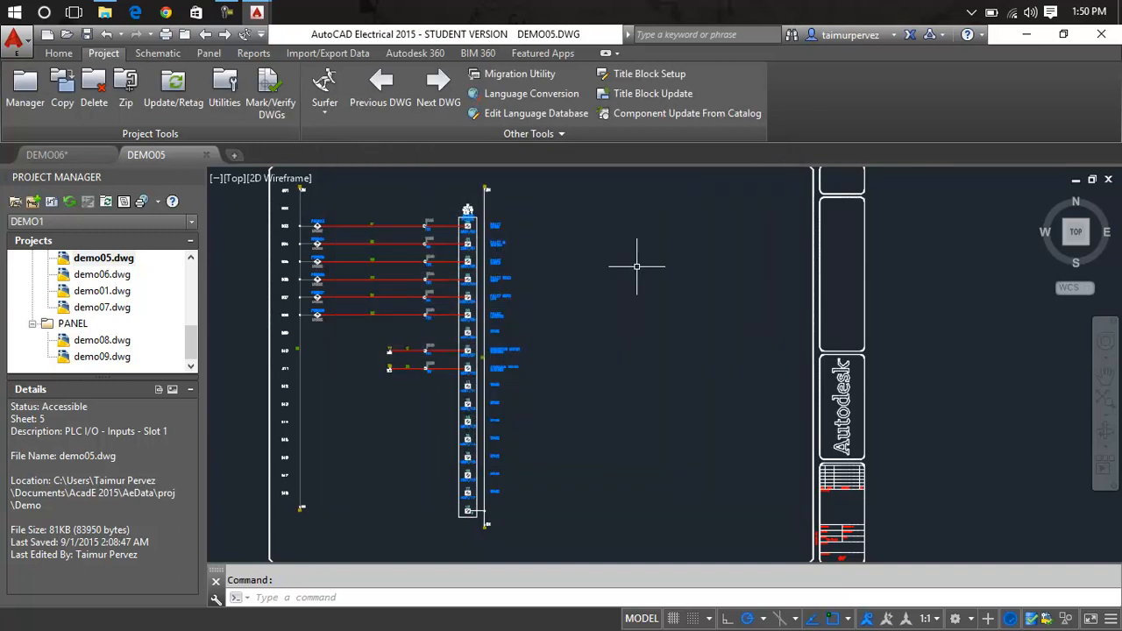
pyautogui.scroll(10, 466, 252)
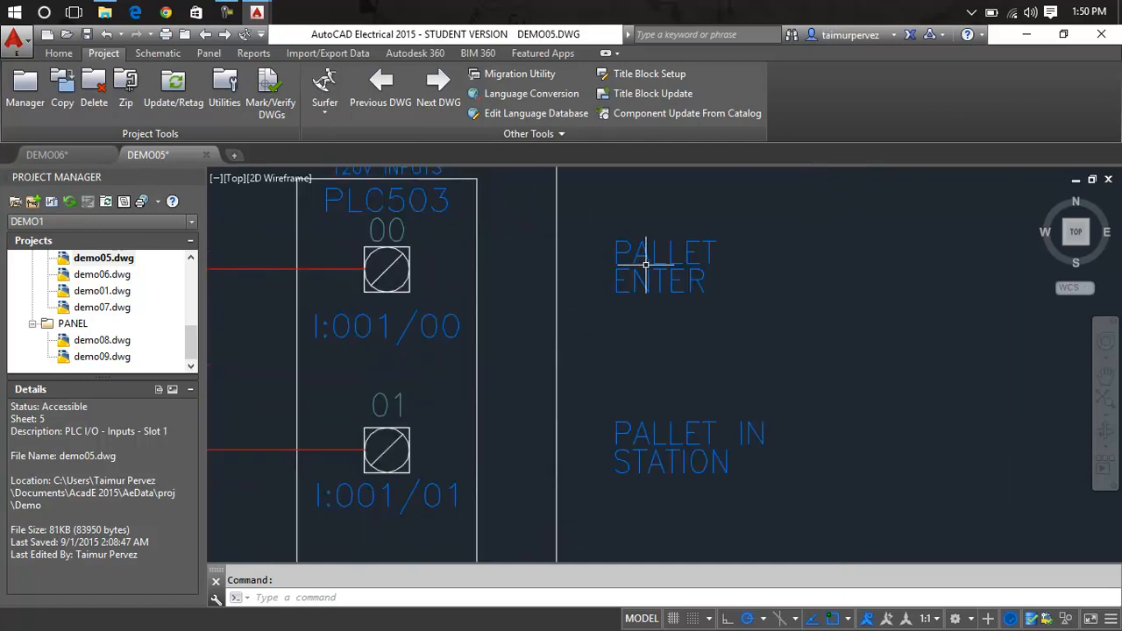
pyautogui.scroll(-8, 645, 262)
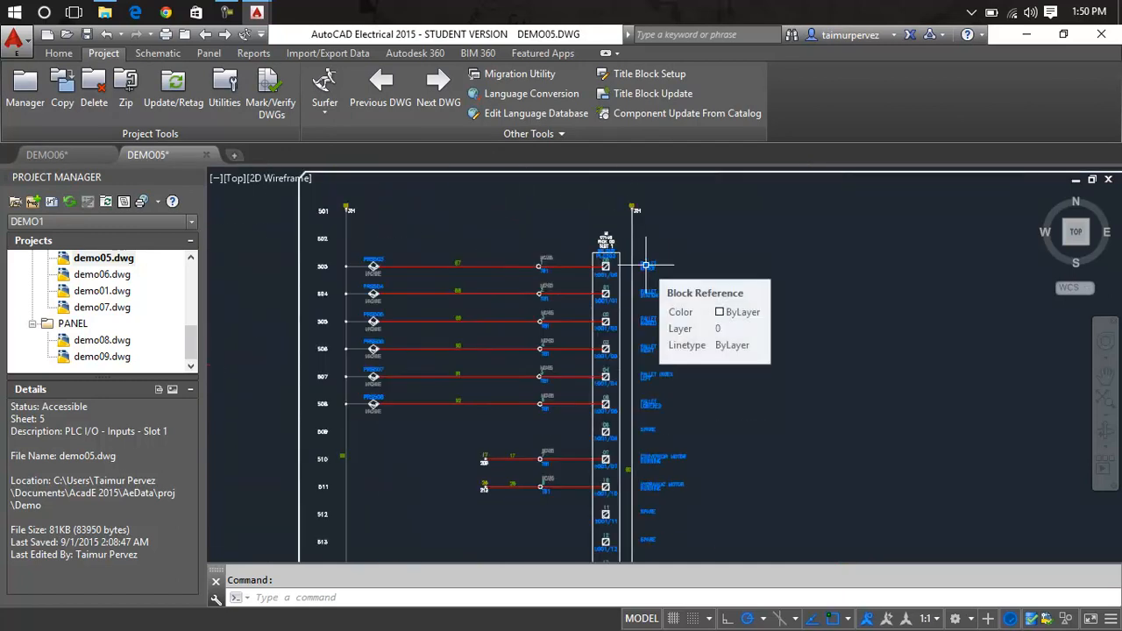